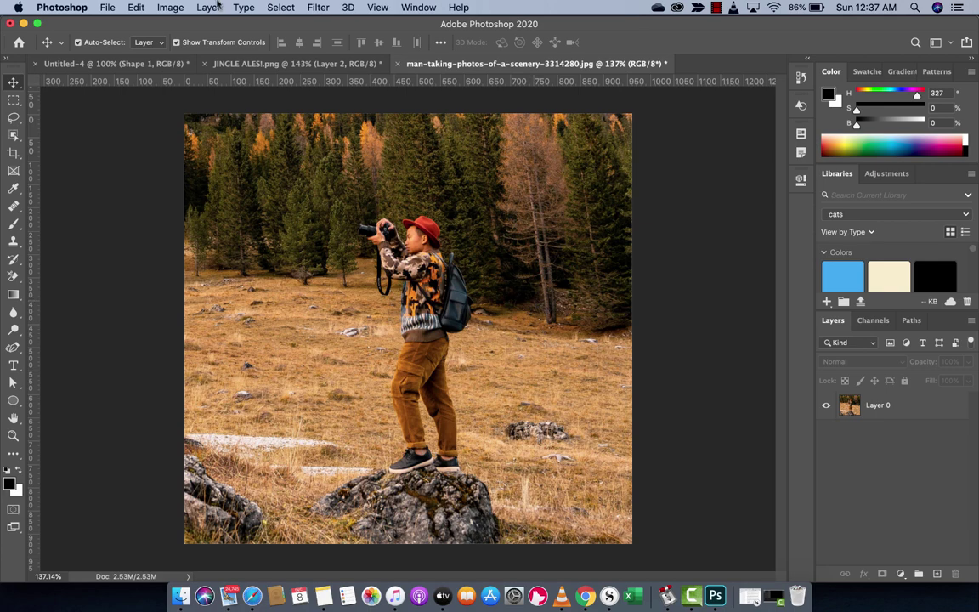
Select Layer 0, the photo's only layer, in the Layers panel.
left_click(417, 7)
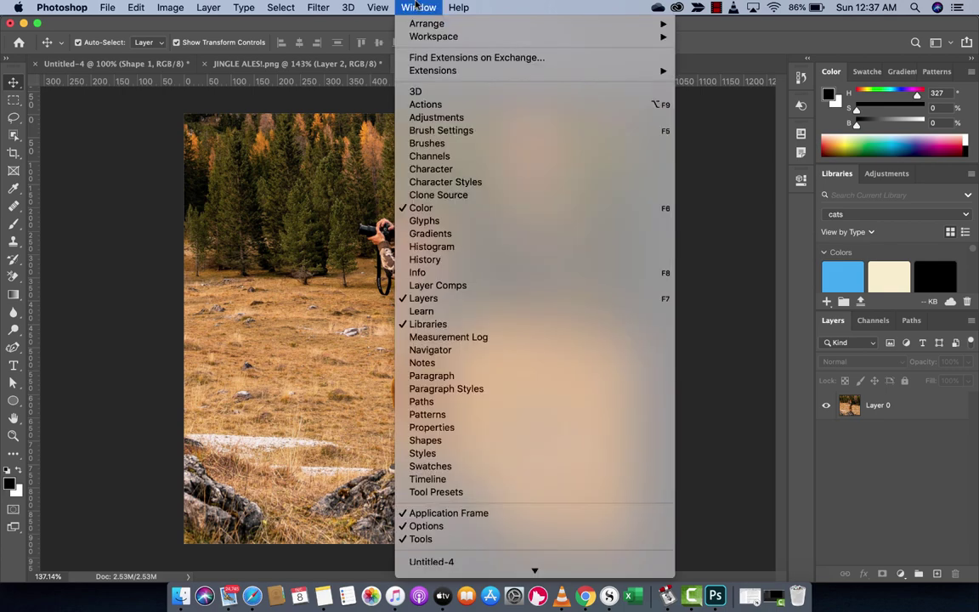
left_click(417, 7)
left_click(858, 408)
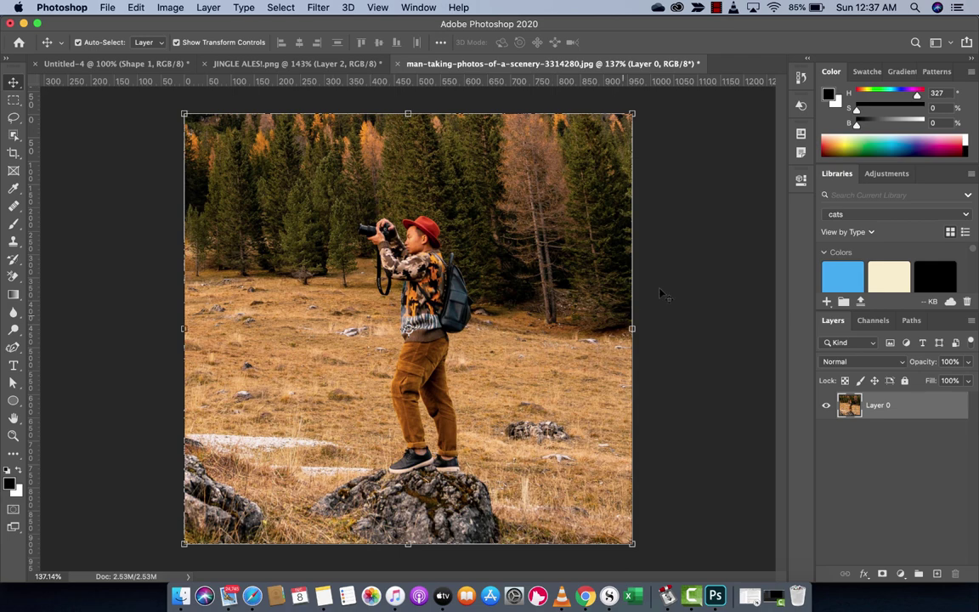
Use Select > Subject to outline the man with his camera and backpack, then zoom in.
left_click(280, 7)
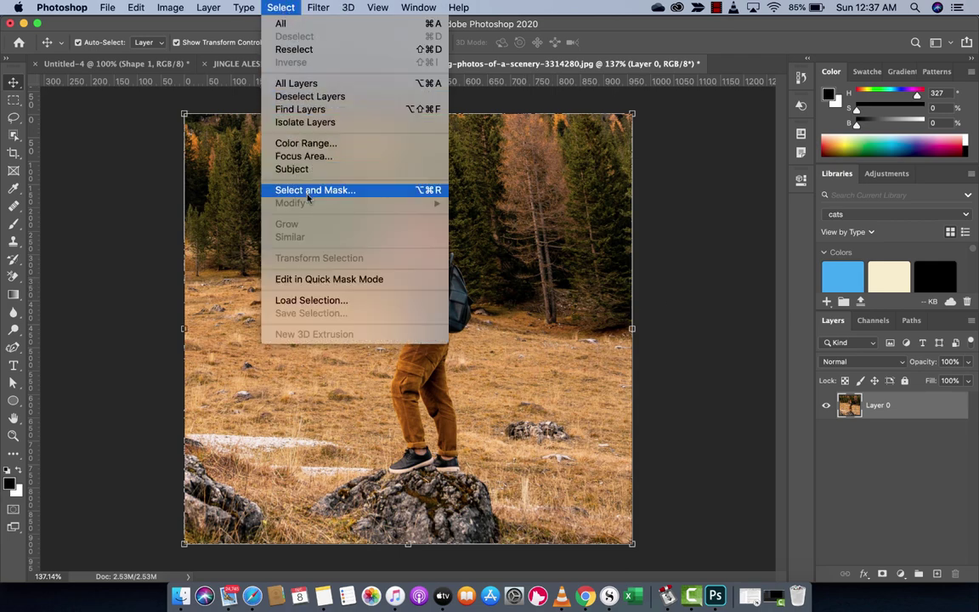
left_click(244, 7)
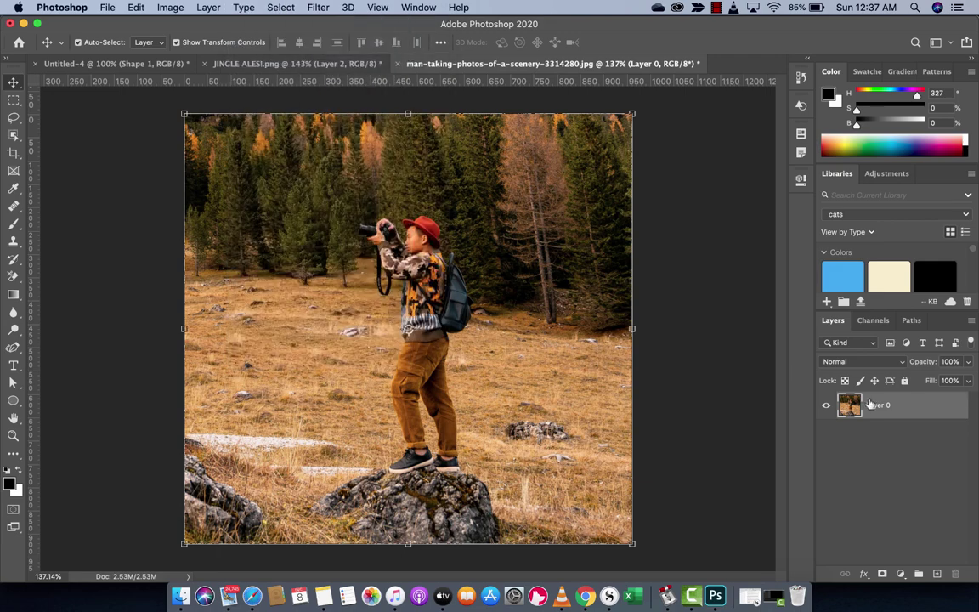
left_click(239, 7)
mouse_move(278, 5)
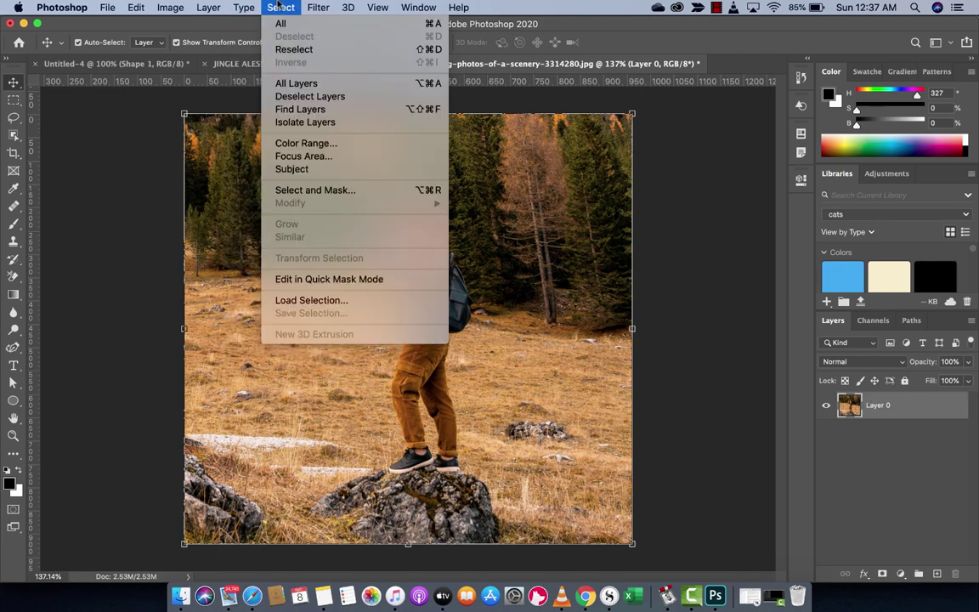
left_click(307, 170)
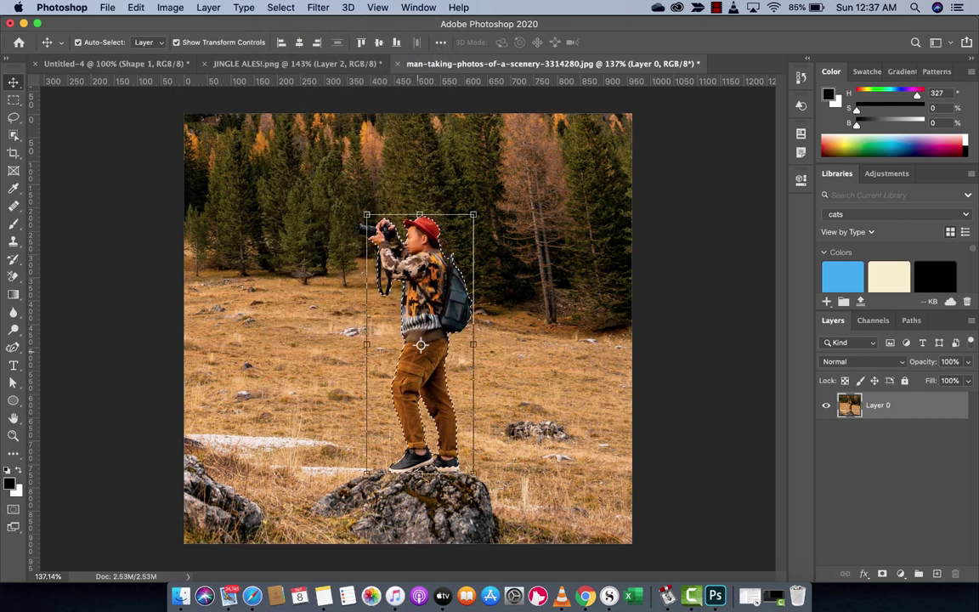
scroll(408, 323, "up", 3)
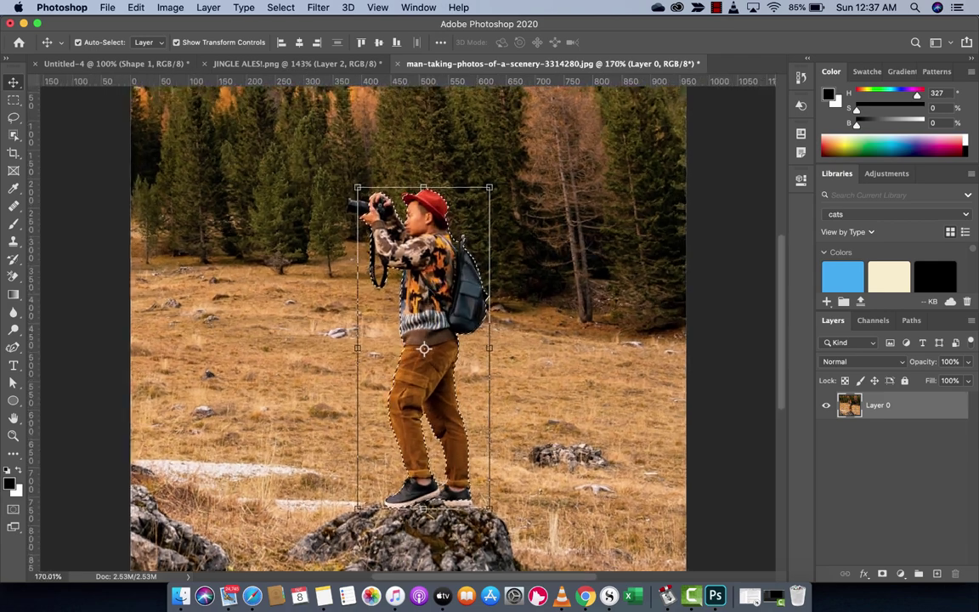
scroll(377, 342, "up", 4)
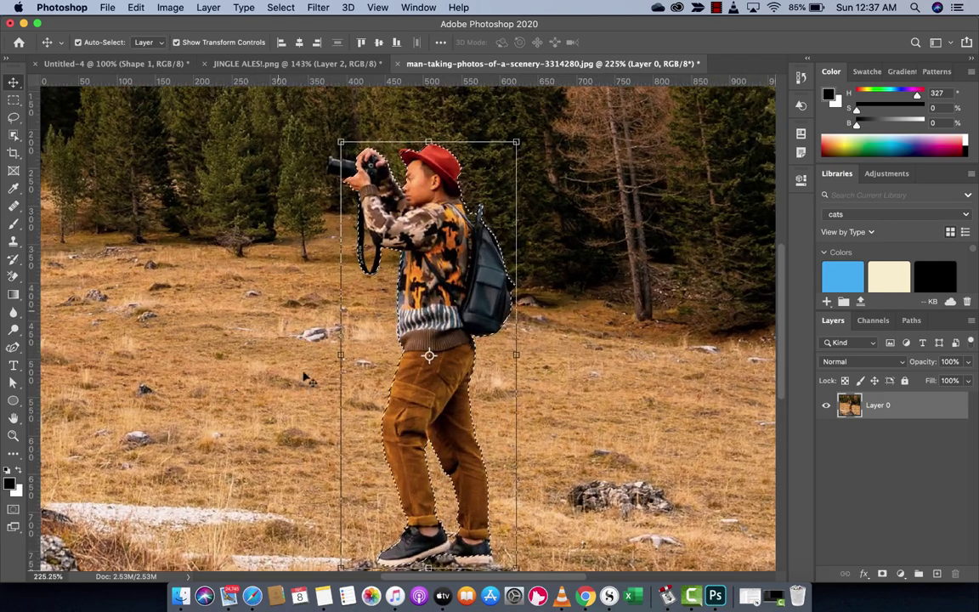
scroll(377, 342, "up", 2)
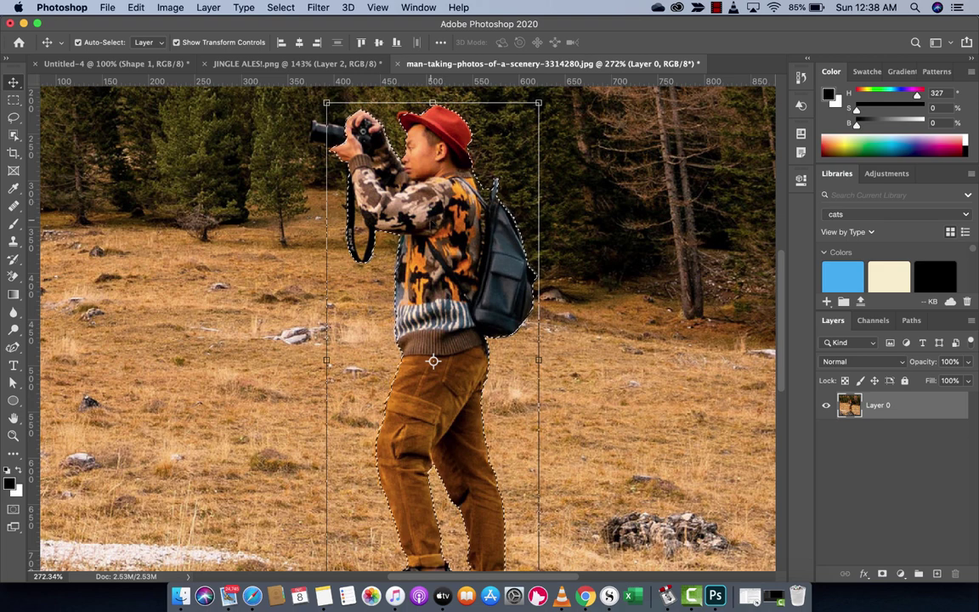
scroll(376, 342, "up", 2)
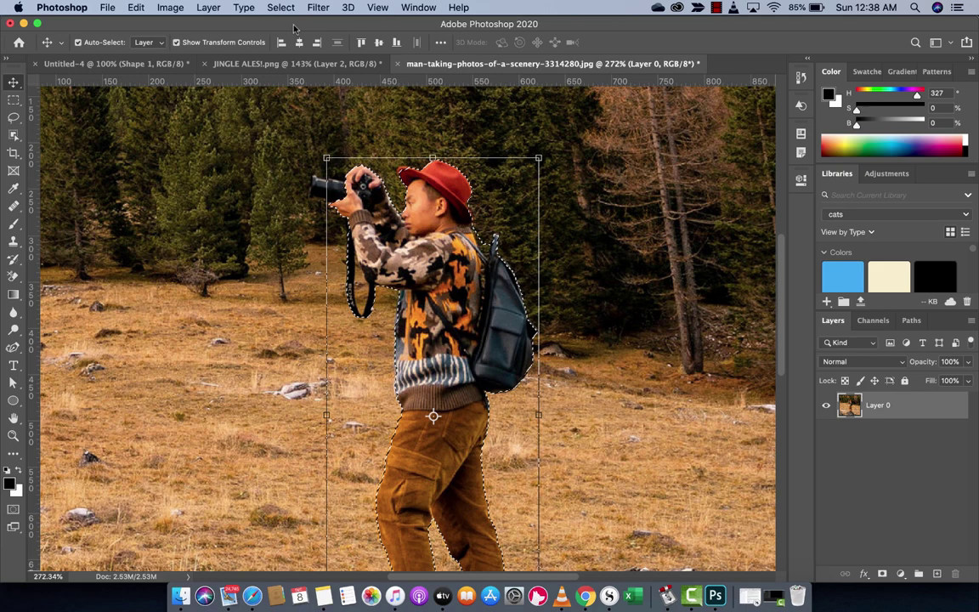
Add the camera lens to the man's selection with the Lasso Tool in Shift-add mode.
left_click(12, 119)
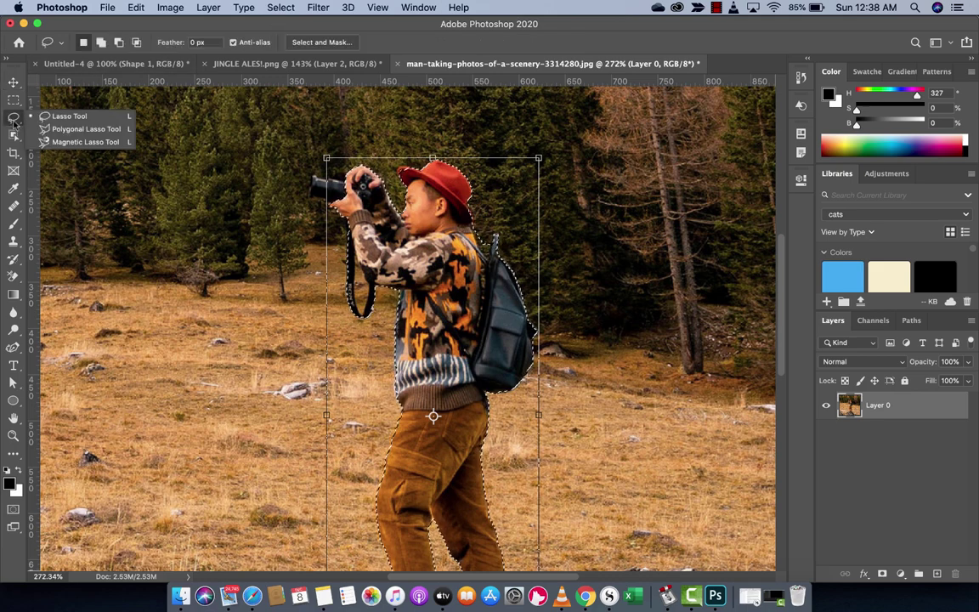
left_click(68, 115)
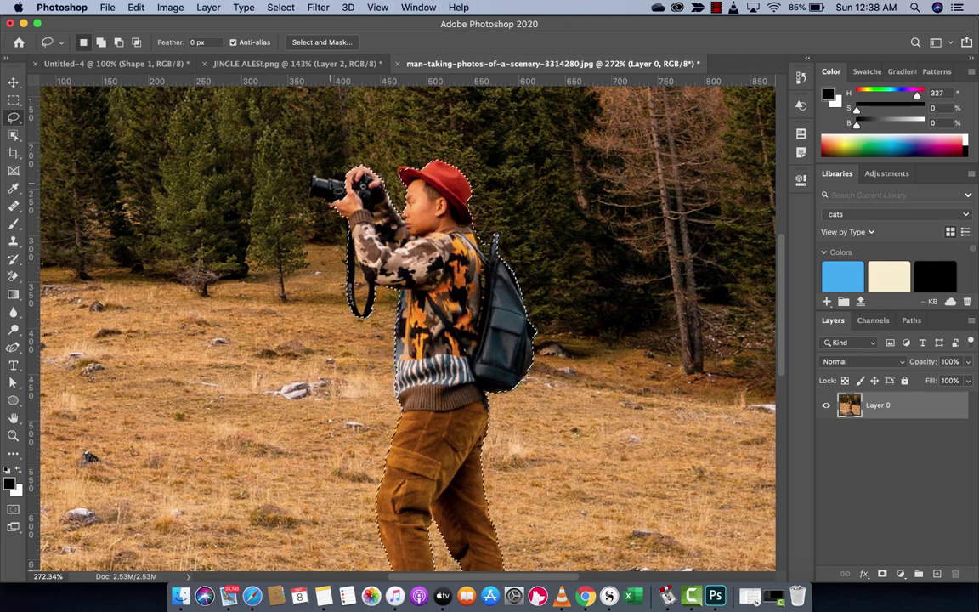
key("shift")
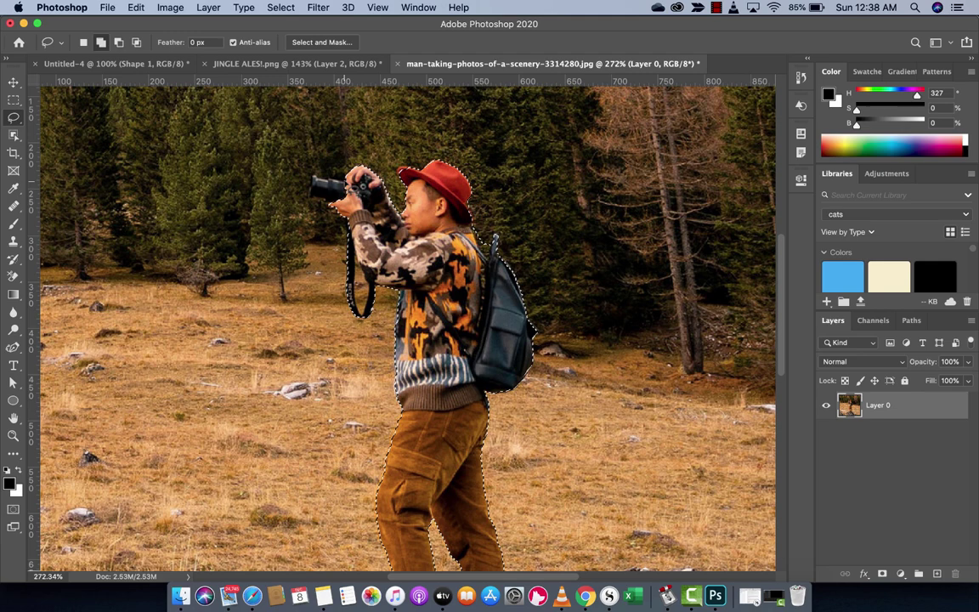
left_click_drag(321, 162, 307, 182)
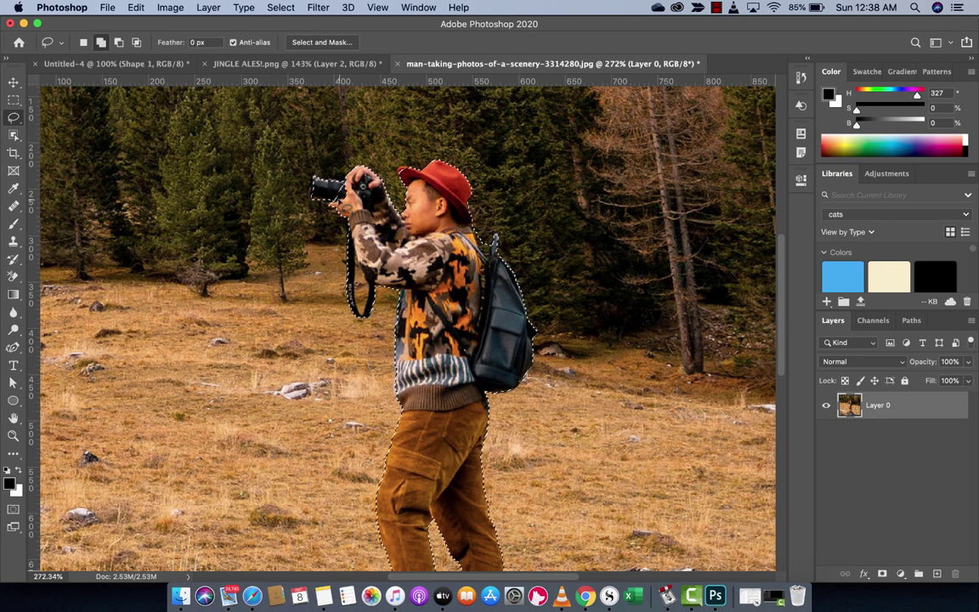
left_click_drag(357, 203, 348, 206)
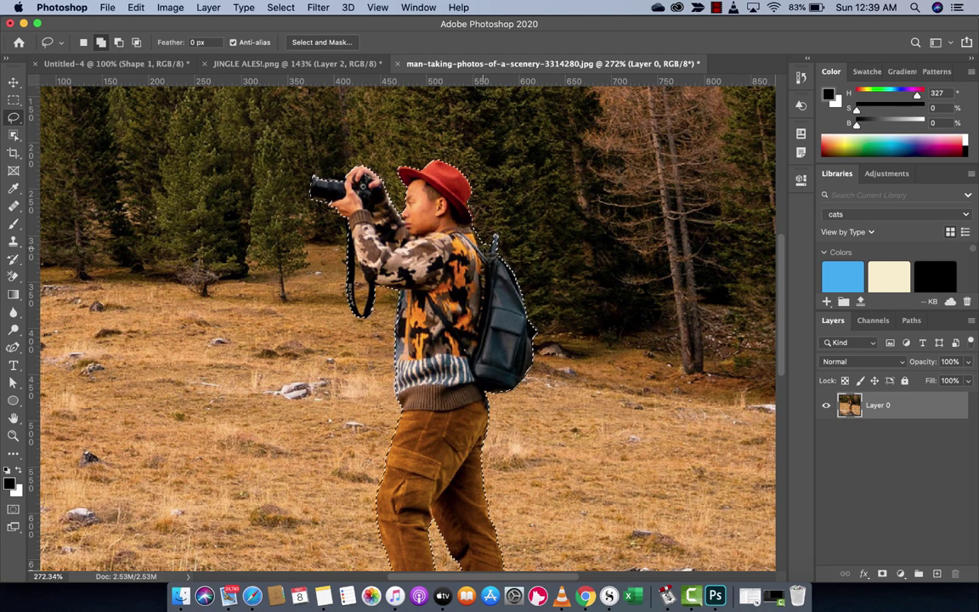
scroll(548, 415, "down", 3)
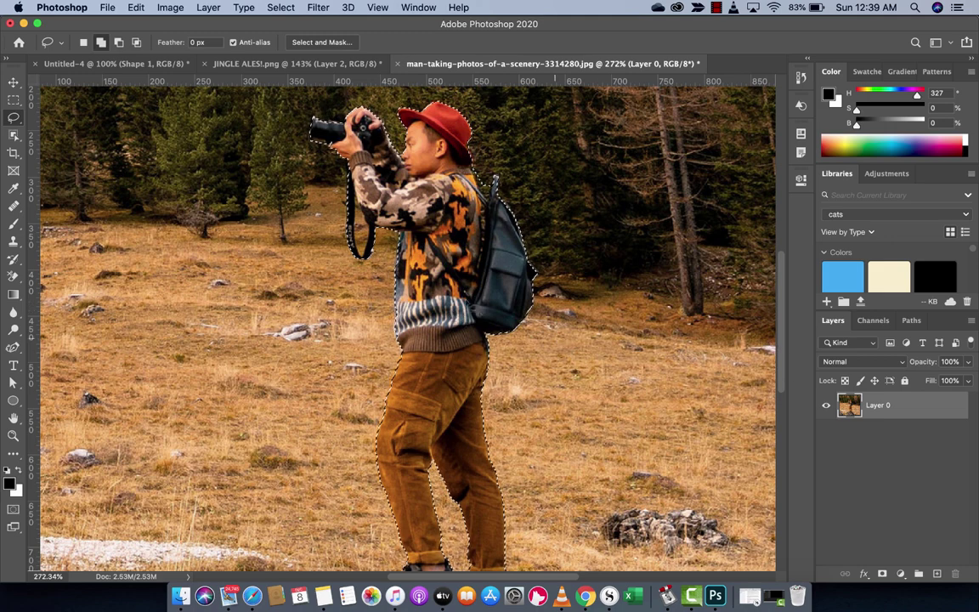
scroll(391, 335, "down", 5)
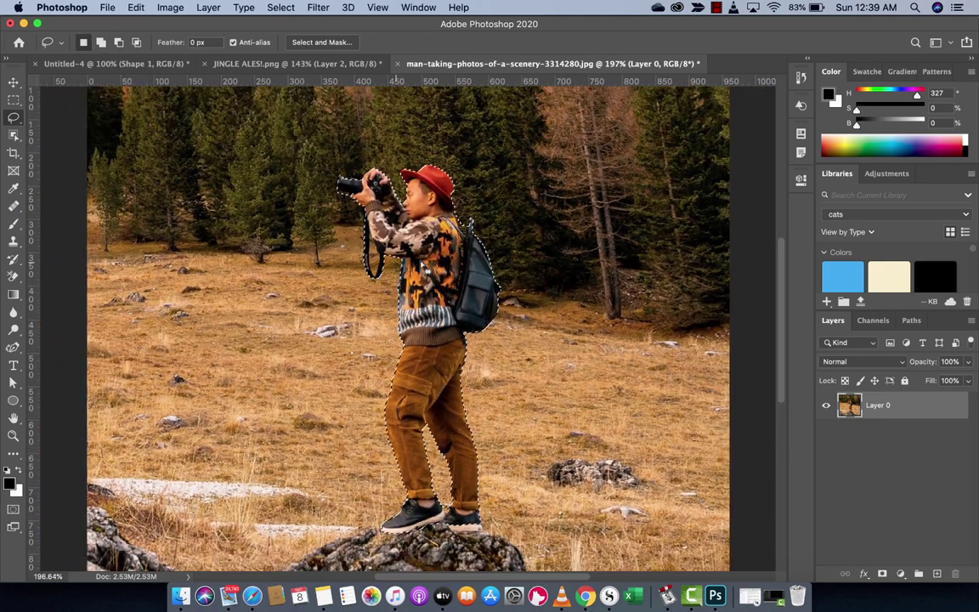
Open the Filter > Blur > Lens Blur dialog on the photo.
left_click(417, 7)
left_click(417, 7)
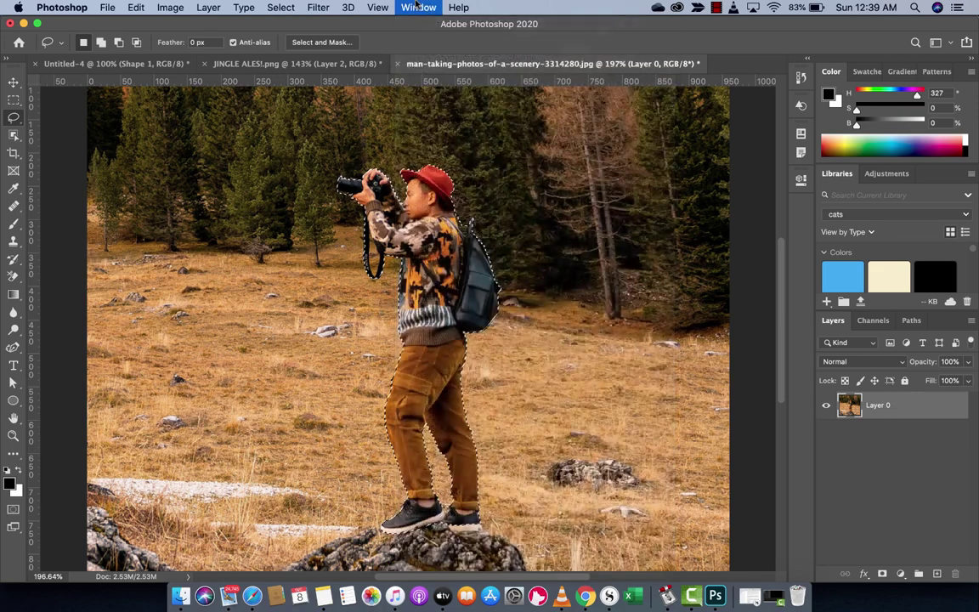
left_click(320, 7)
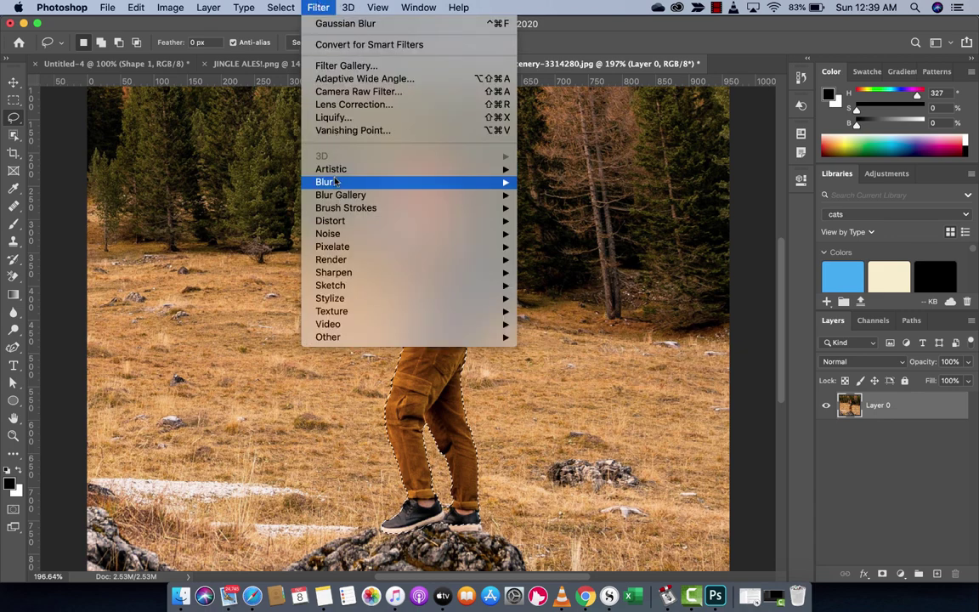
mouse_move(334, 181)
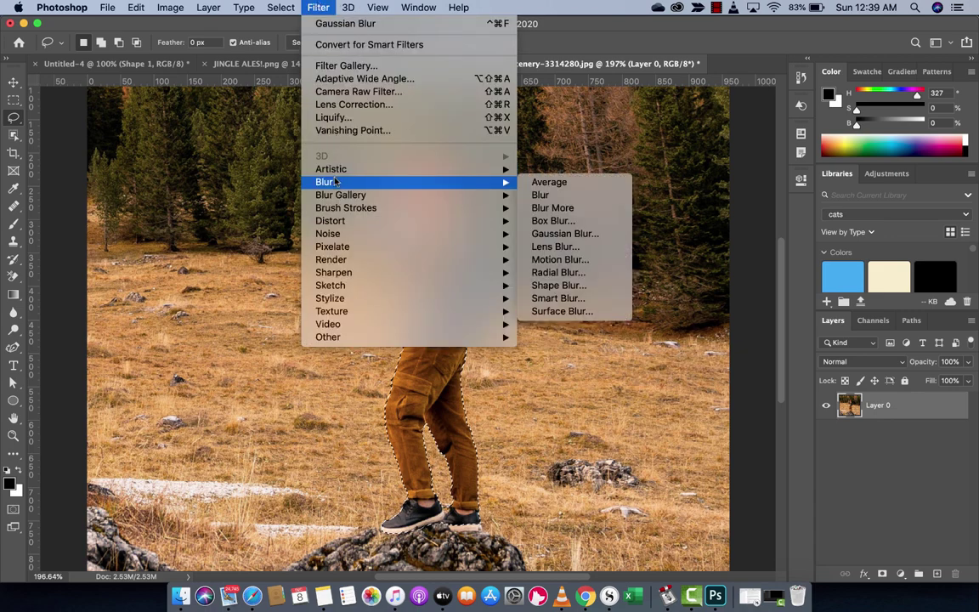
left_click(557, 246)
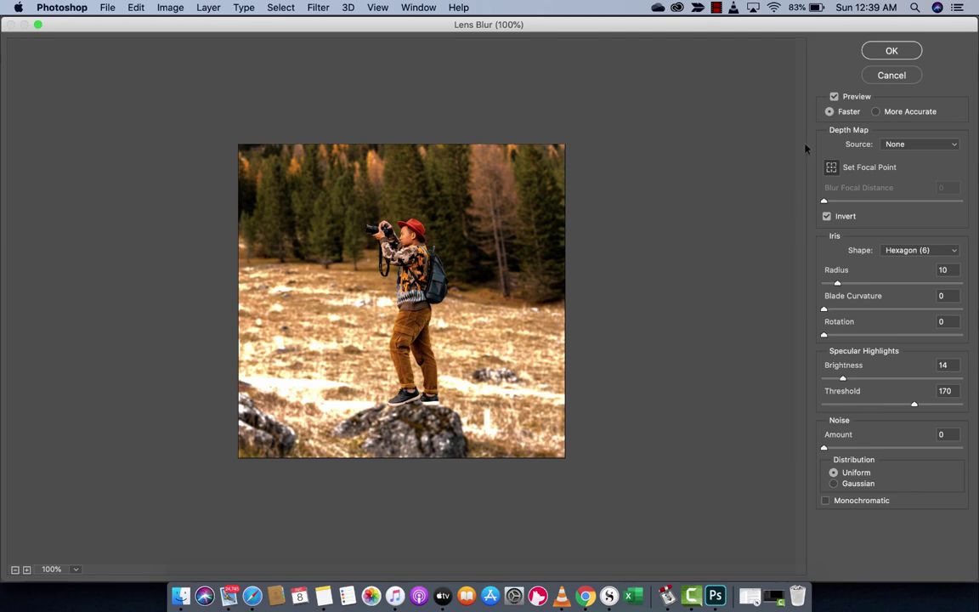
Turn off Invert and set specular highlight Brightness and Threshold both to 0.
left_click(827, 216)
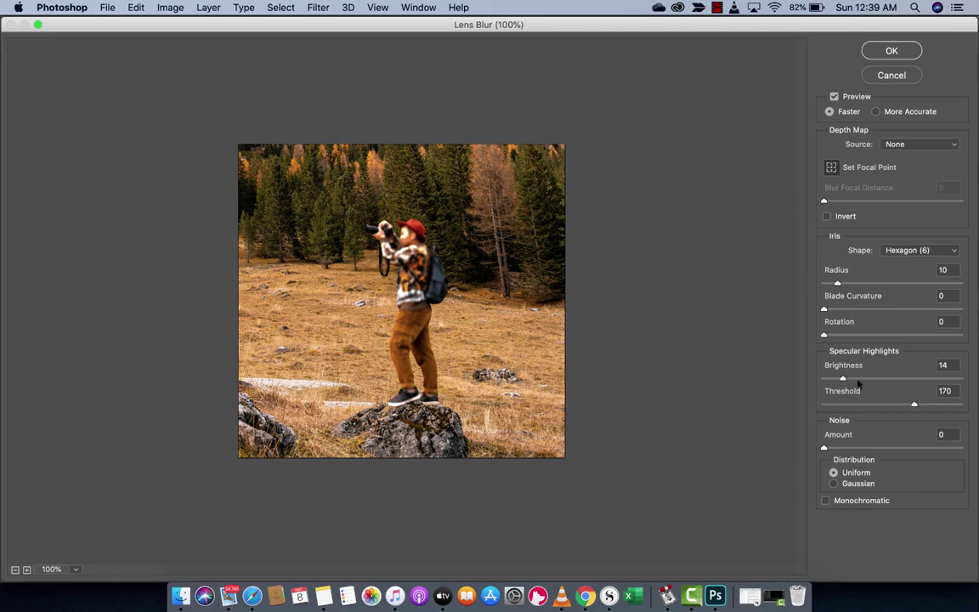
left_click_drag(843, 379, 823, 379)
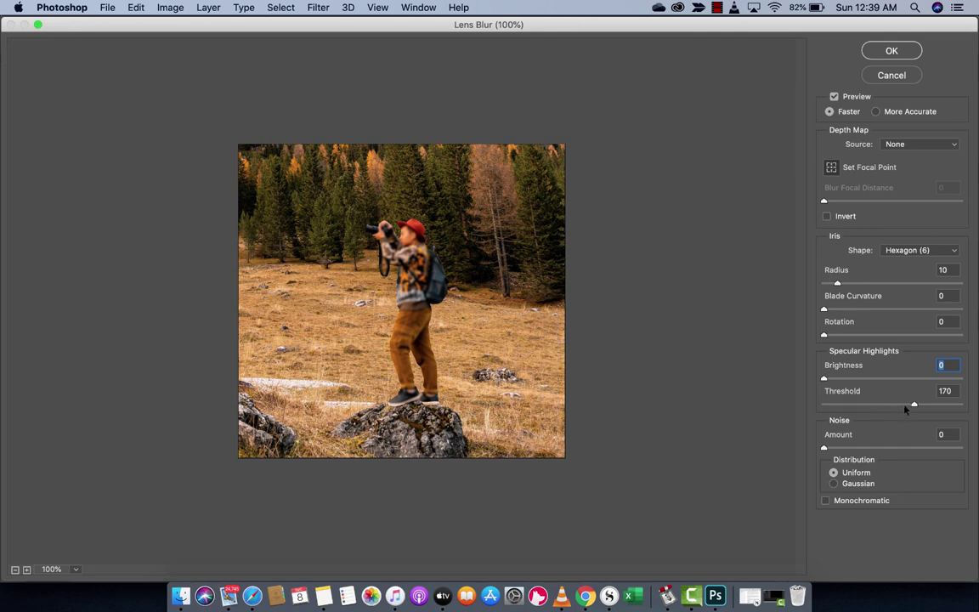
left_click_drag(916, 408, 811, 414)
key("shift+Tab")
Turn Invert back on and try radii 18, 53, 11 and 15 before settling on 13.
left_click(826, 217)
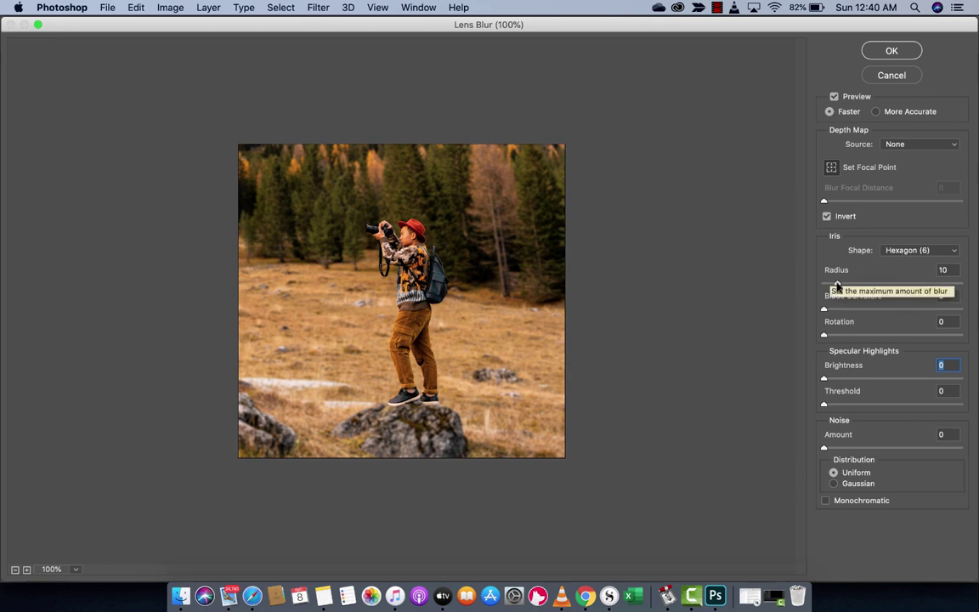
left_click_drag(837, 286, 848, 284)
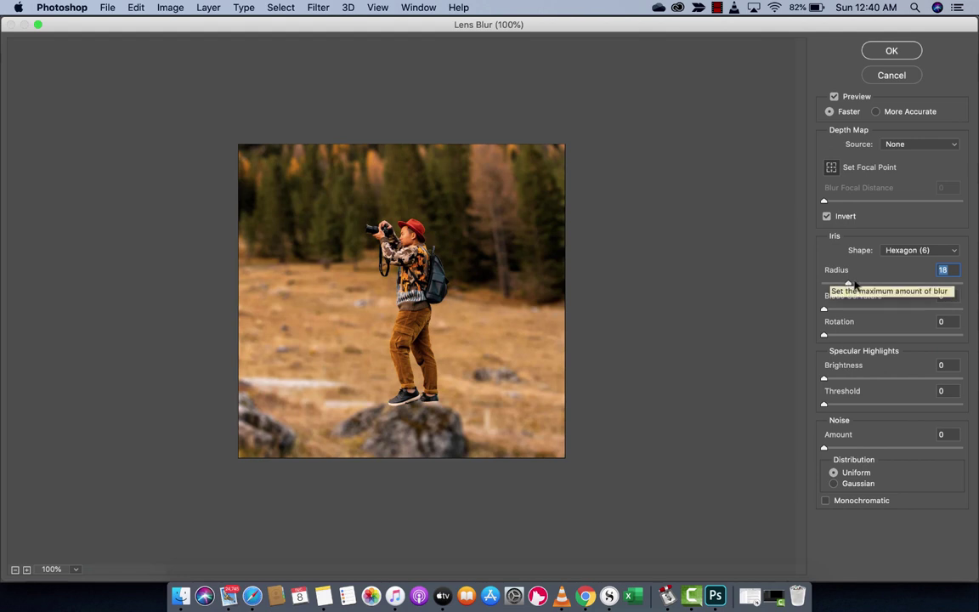
left_click(897, 285)
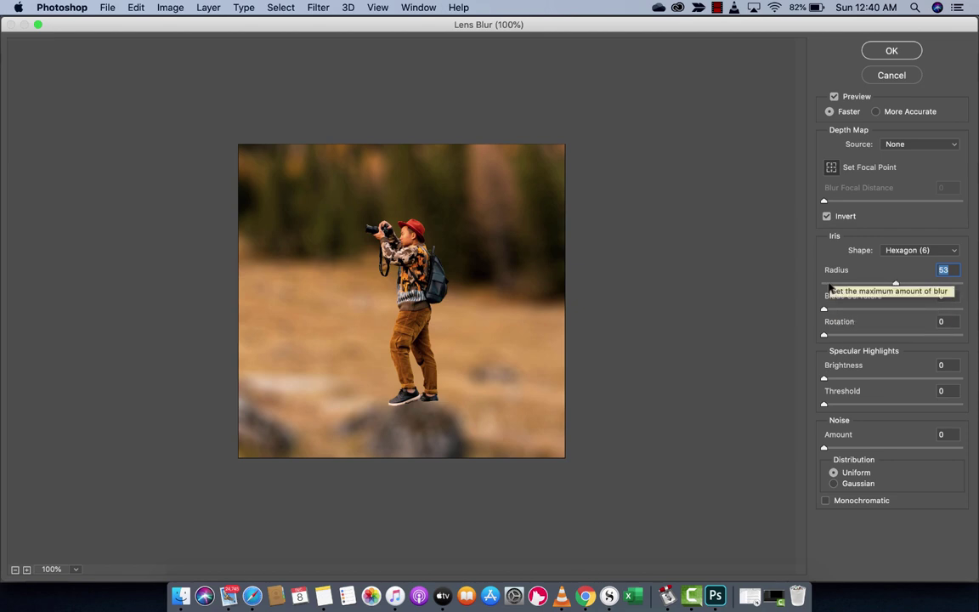
left_click_drag(829, 285, 838, 285)
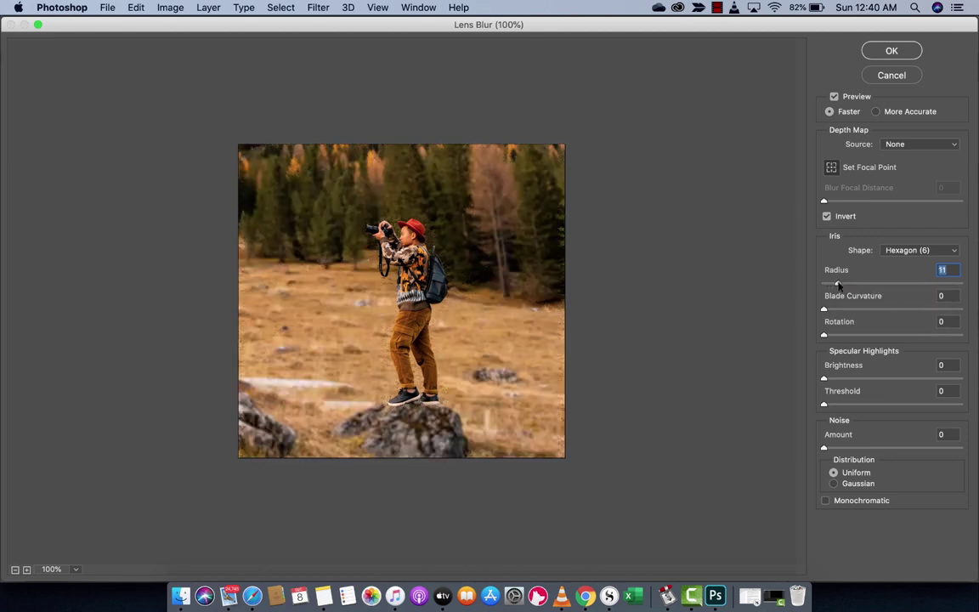
left_click_drag(837, 285, 842, 285)
left_click_drag(843, 283, 839, 284)
left_click_drag(602, 24, 601, 23)
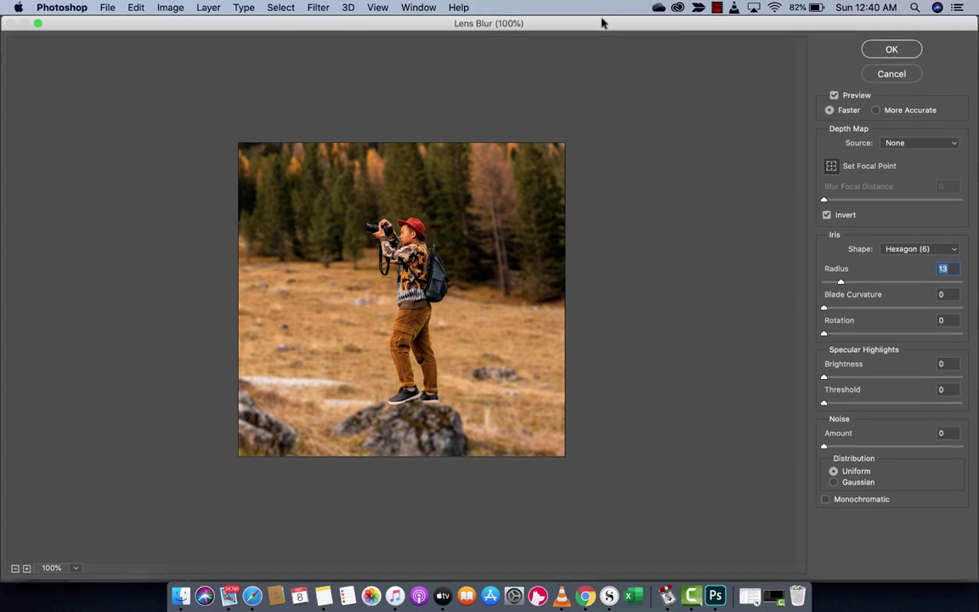